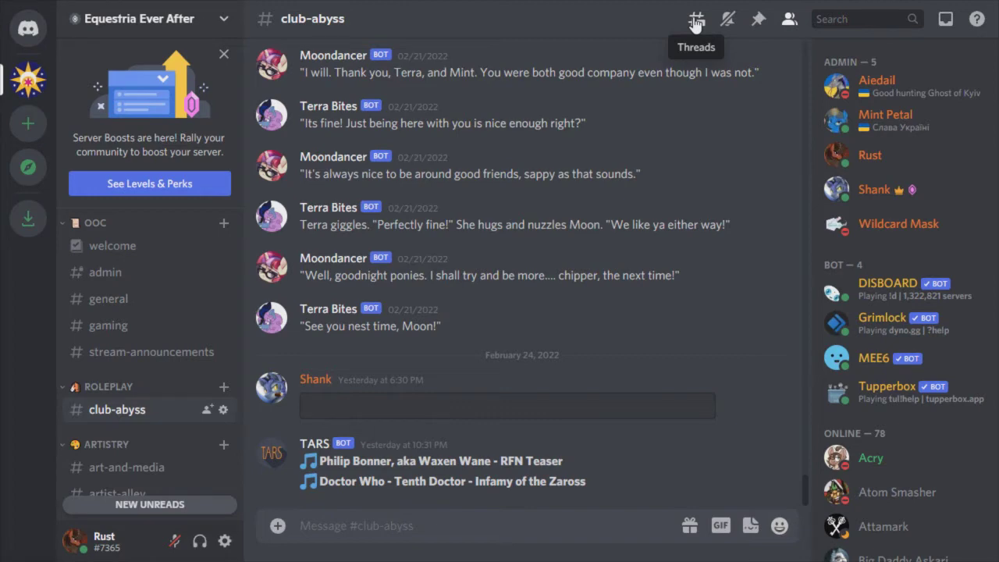
- Start a new thread in club-abyss named "VIP Room" with a starter message of "Come on in!" and a wing wave over to folks
left_click(695, 24)
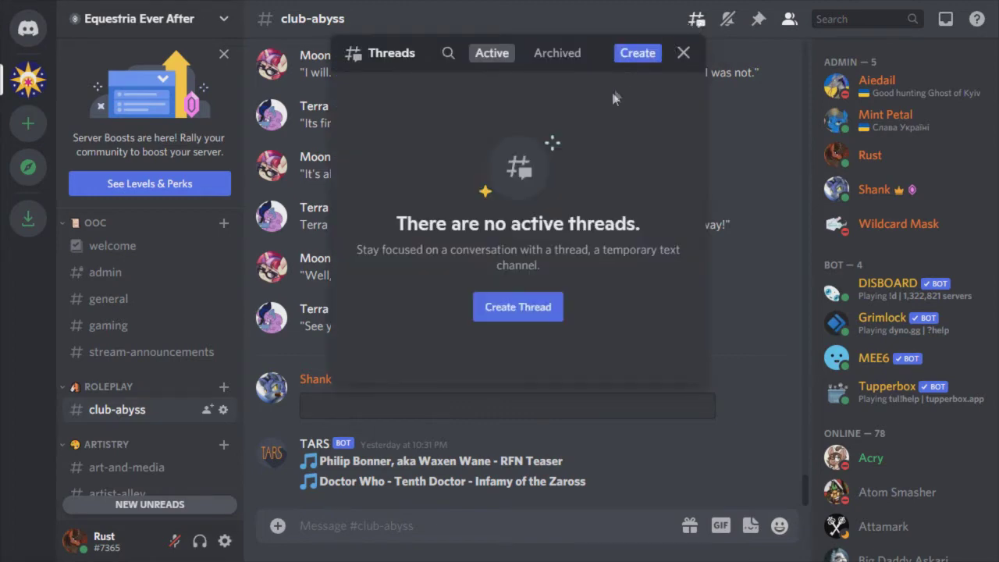
left_click(501, 309)
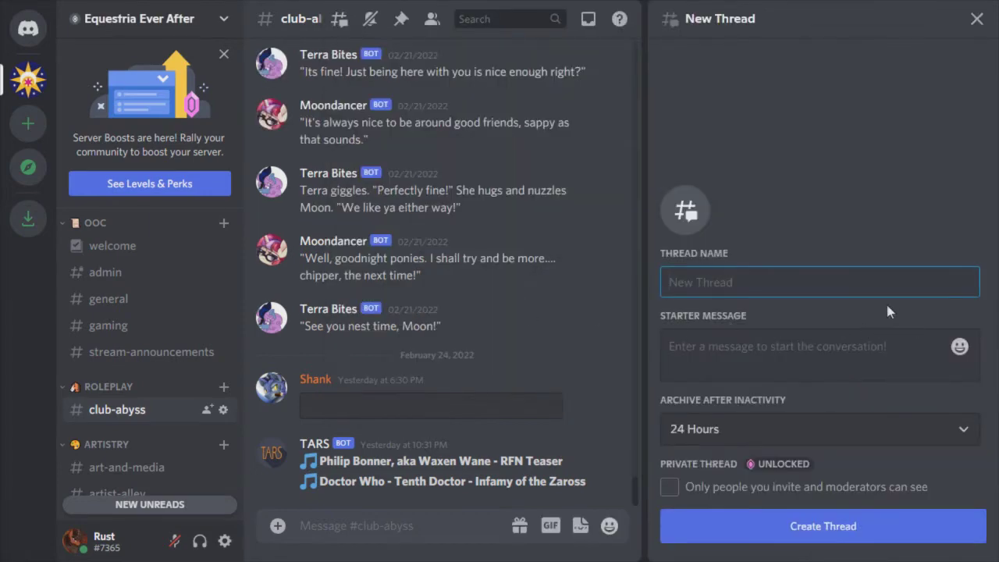
type("VIP Room")
key("Tab")
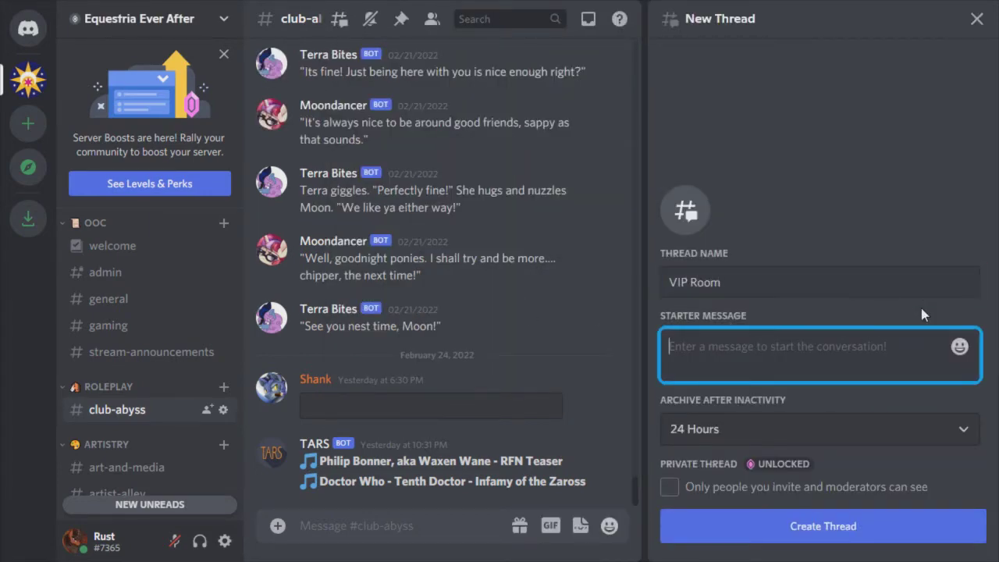
type("\"Come on in")
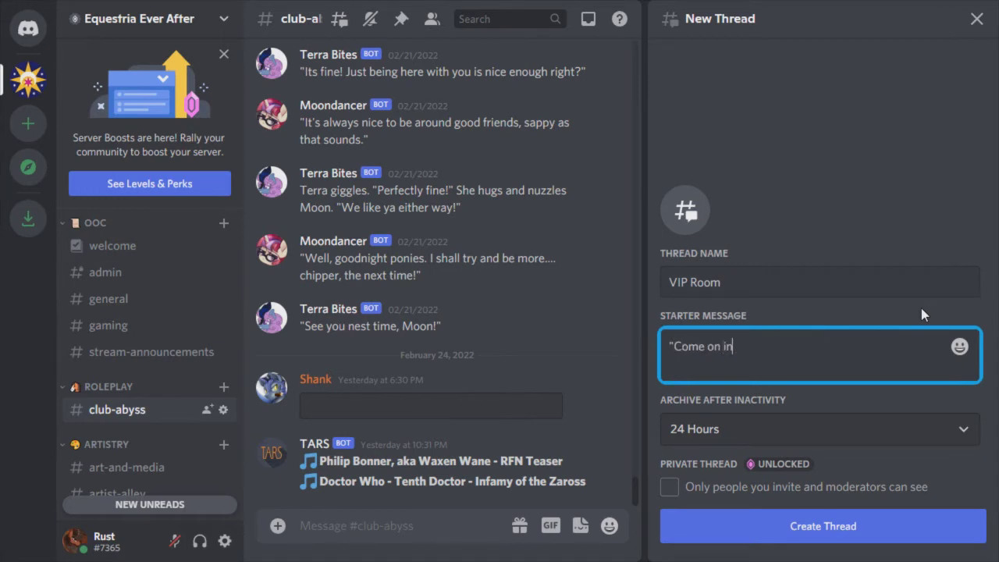
type("!\" Rust said, waving a w")
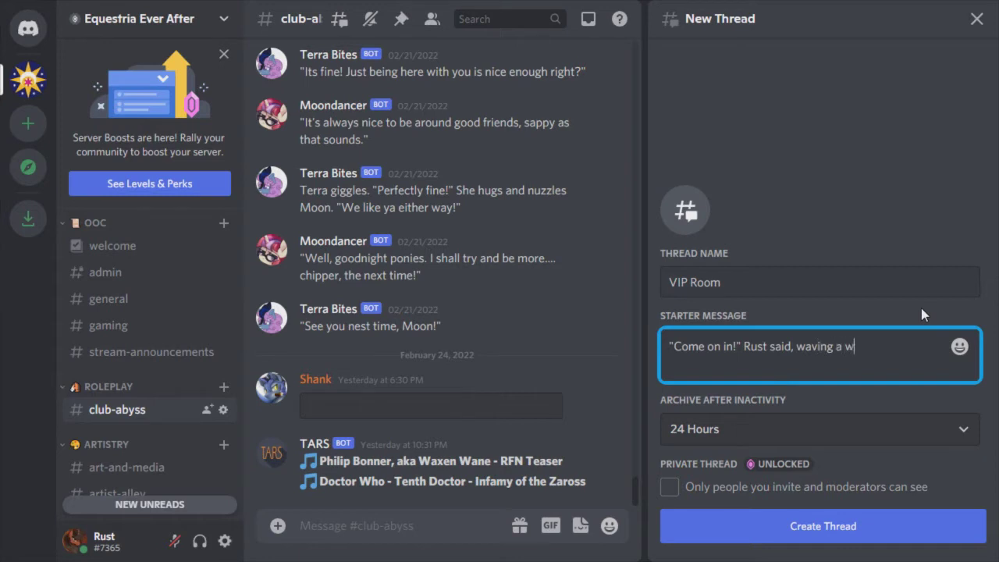
type("ing over to folks.")
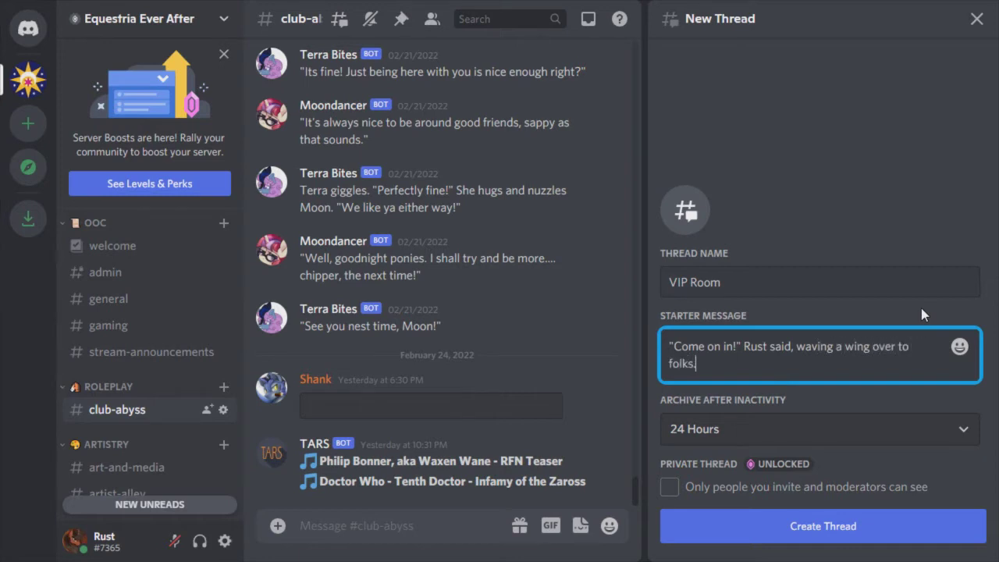
- Create VIP Room as a private thread for invited people and moderators only, and open it in full view
left_click(671, 487)
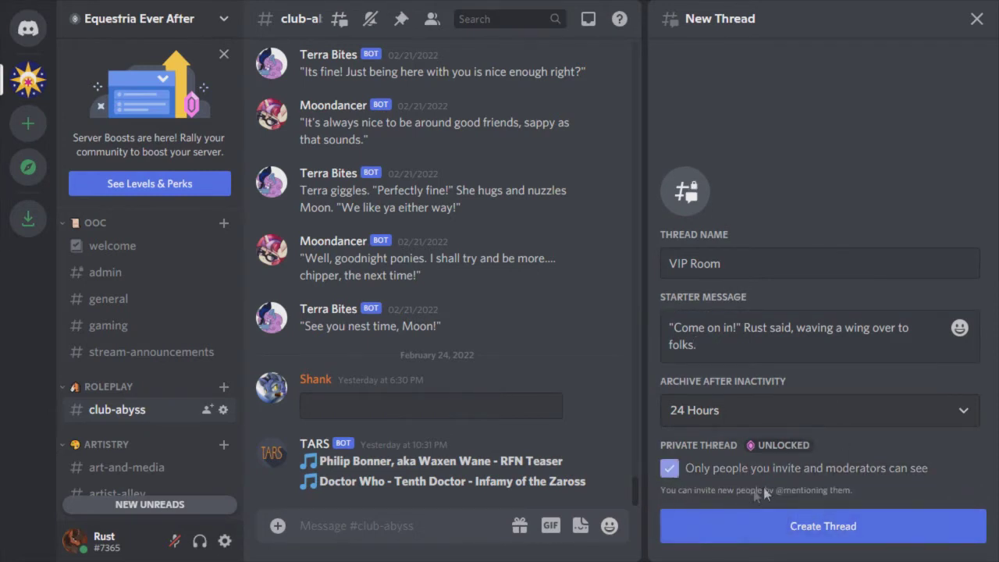
left_click(862, 542)
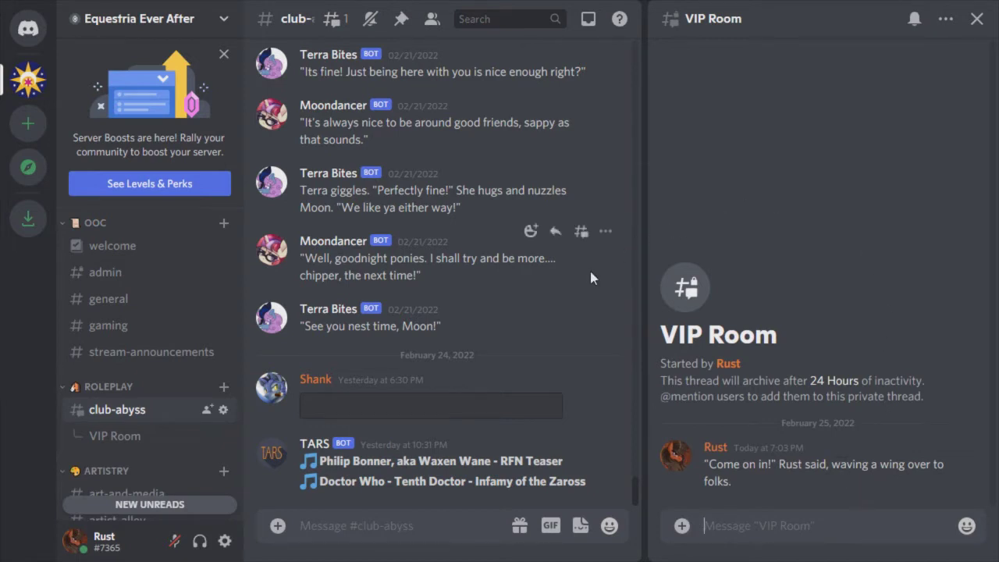
left_click(114, 438)
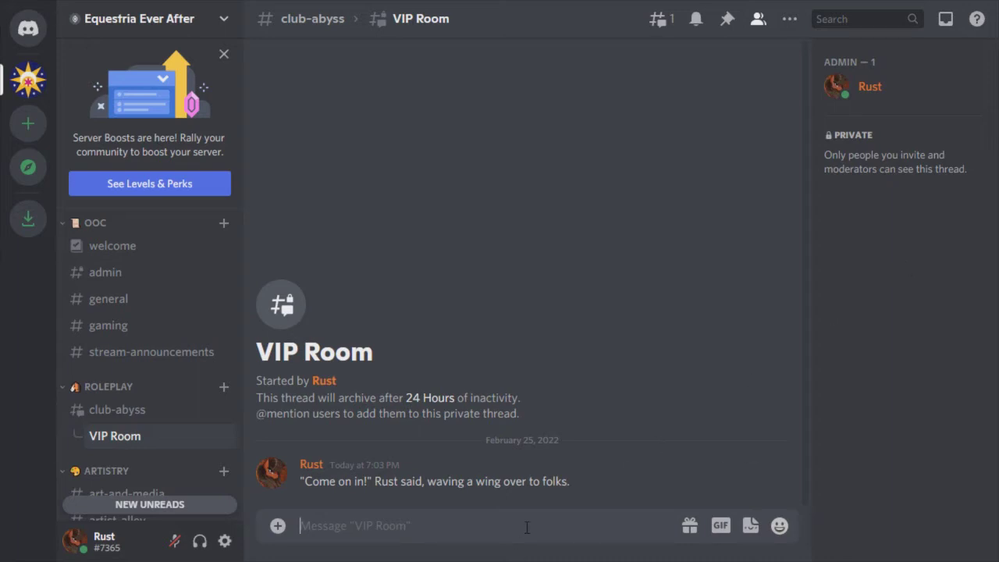
type("@bot")
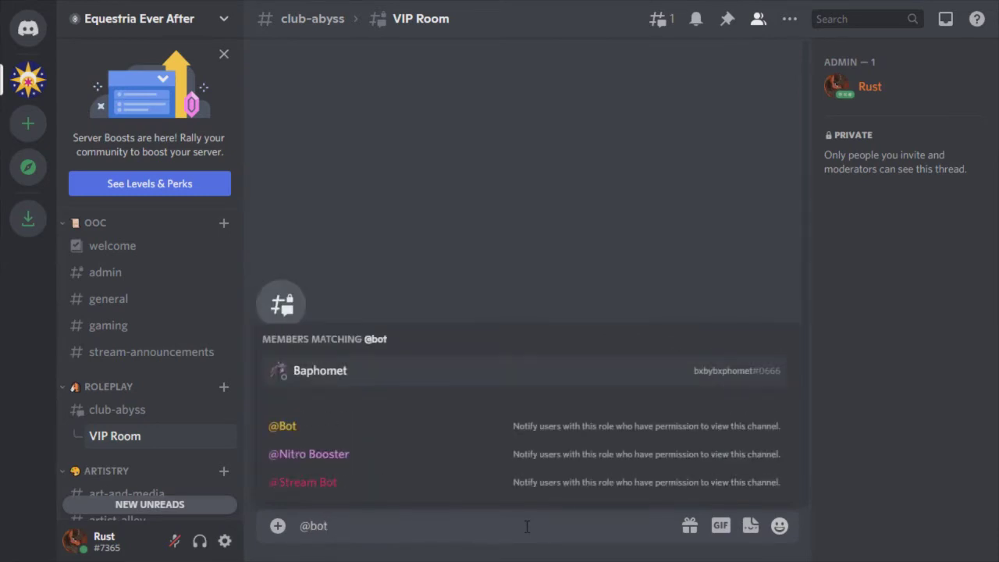
key("Down")
key("Tab")
key("Return")
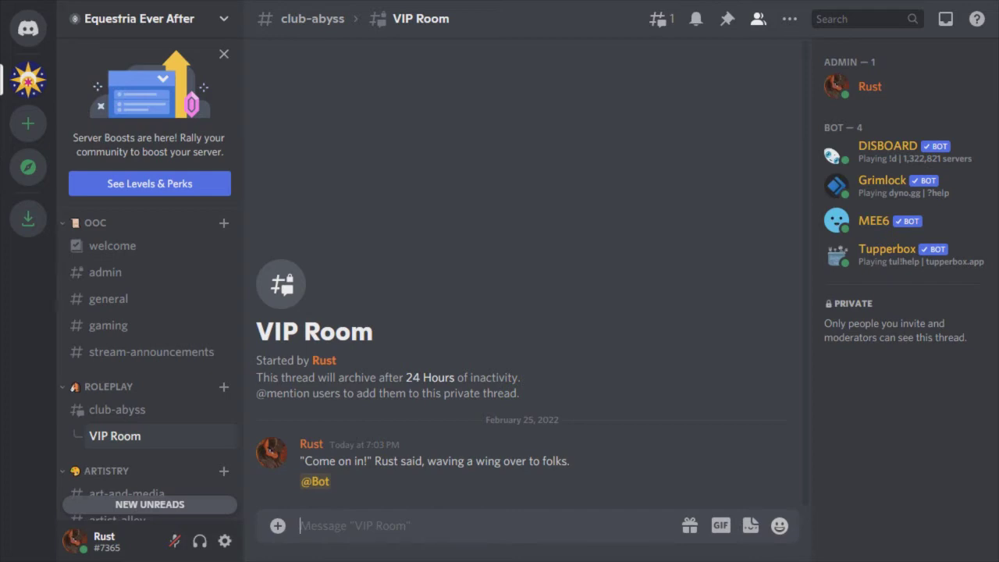
- Invite the first member matching "pen" to the VIP Room thread by posting a mention of them
type("@pen")
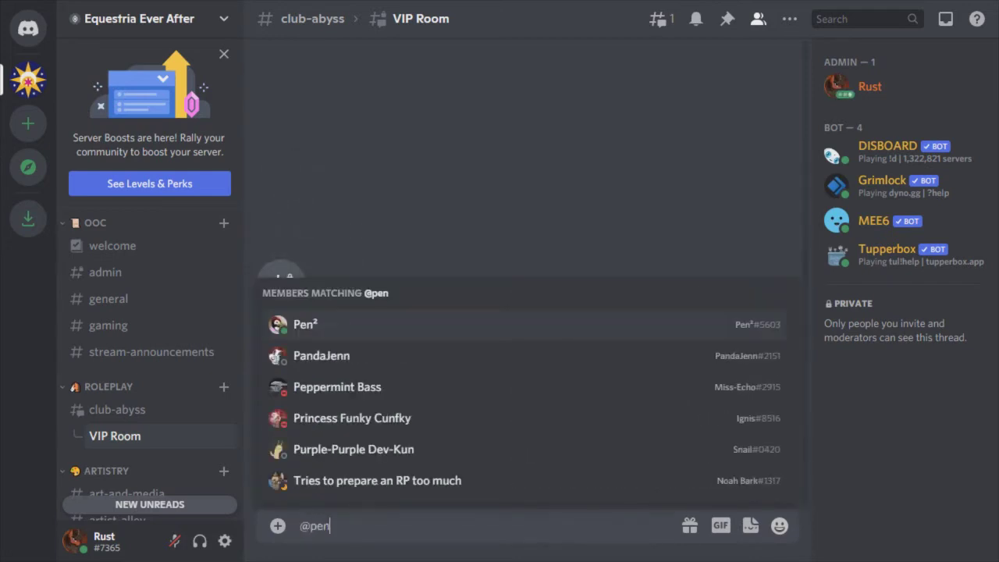
key("Return")
key("Return")
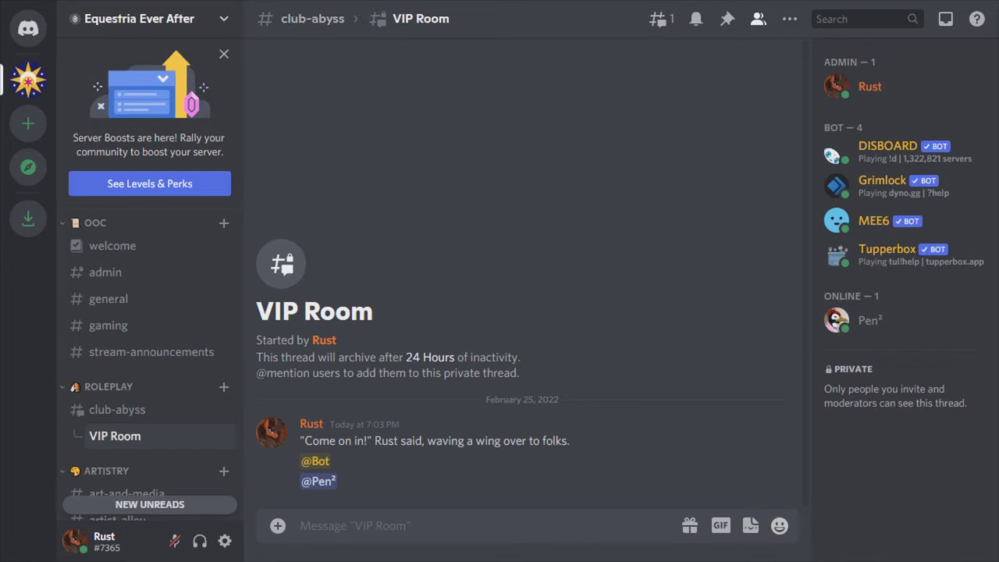
- Switch to the second account's full-screen Discord window and open VIP Room from club-abyss's active threads
key("alt+Tab")
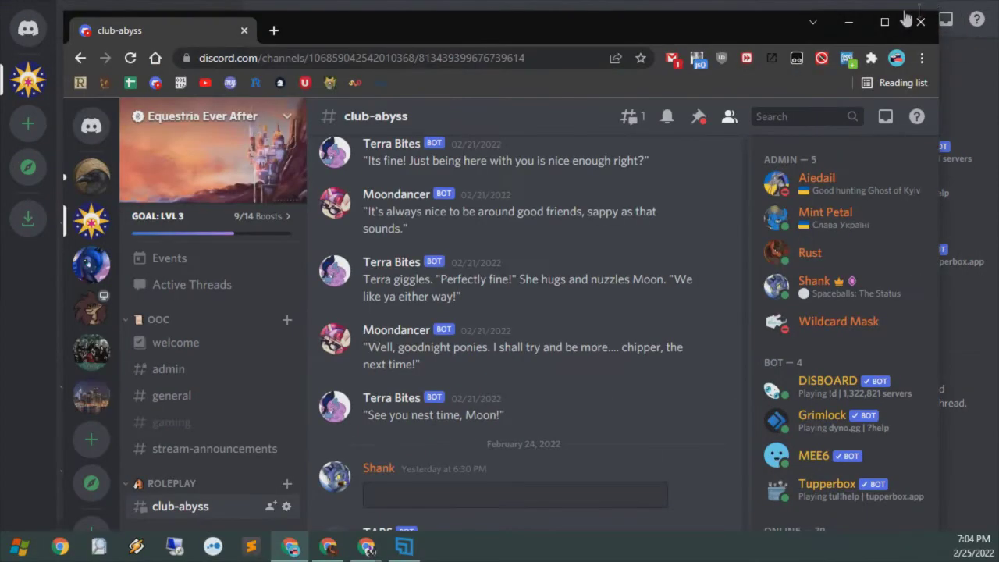
left_click(885, 22)
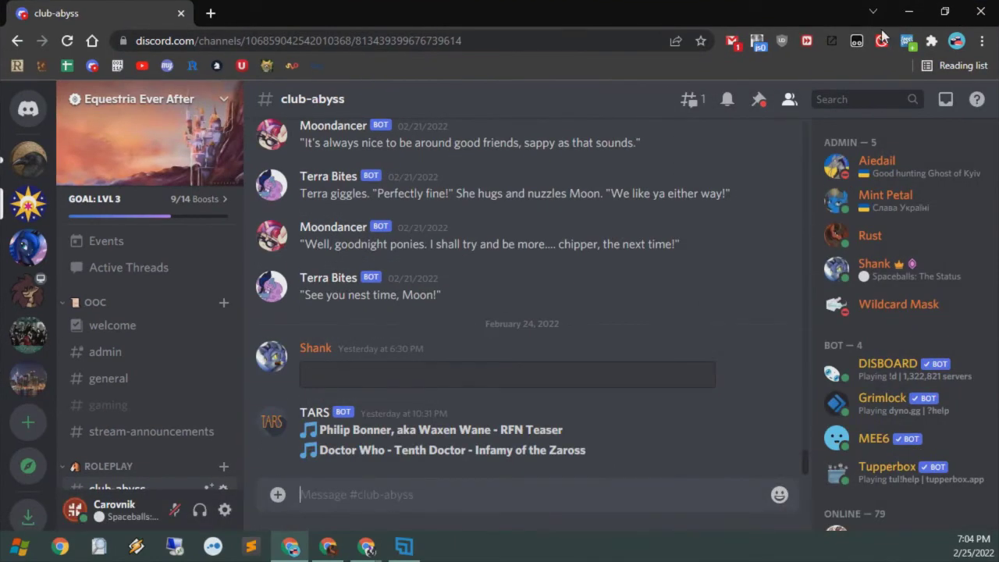
key("F11")
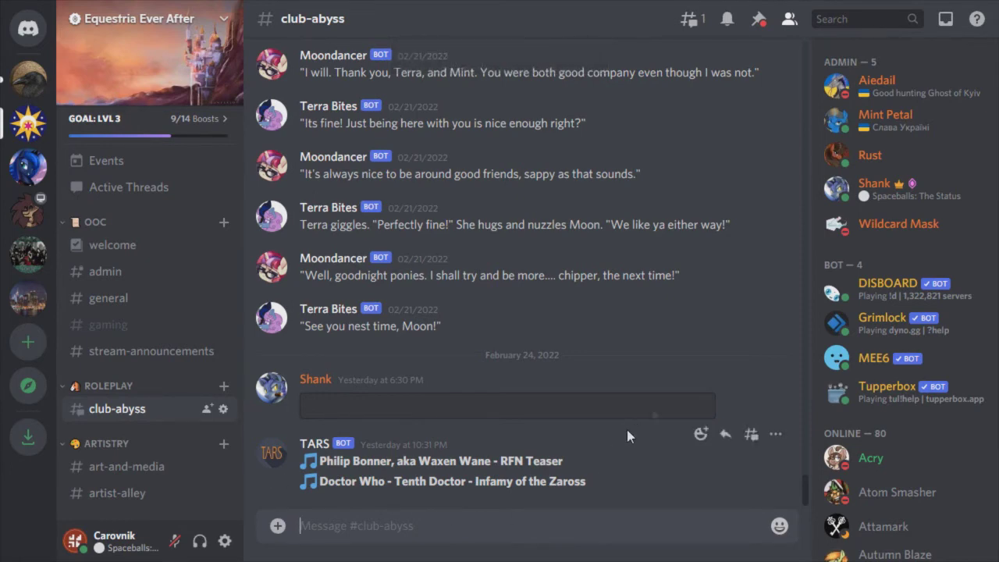
left_click(688, 25)
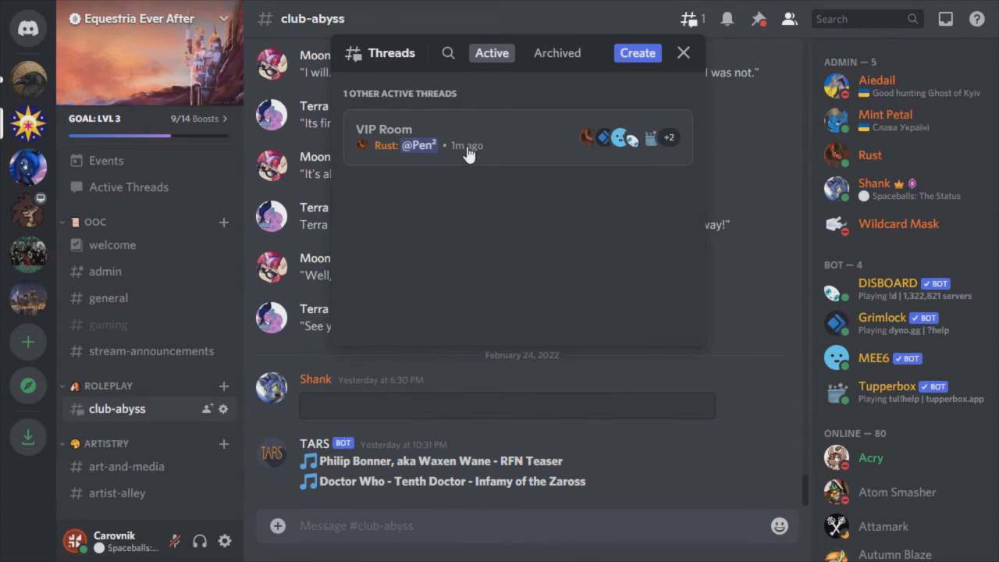
left_click(532, 139)
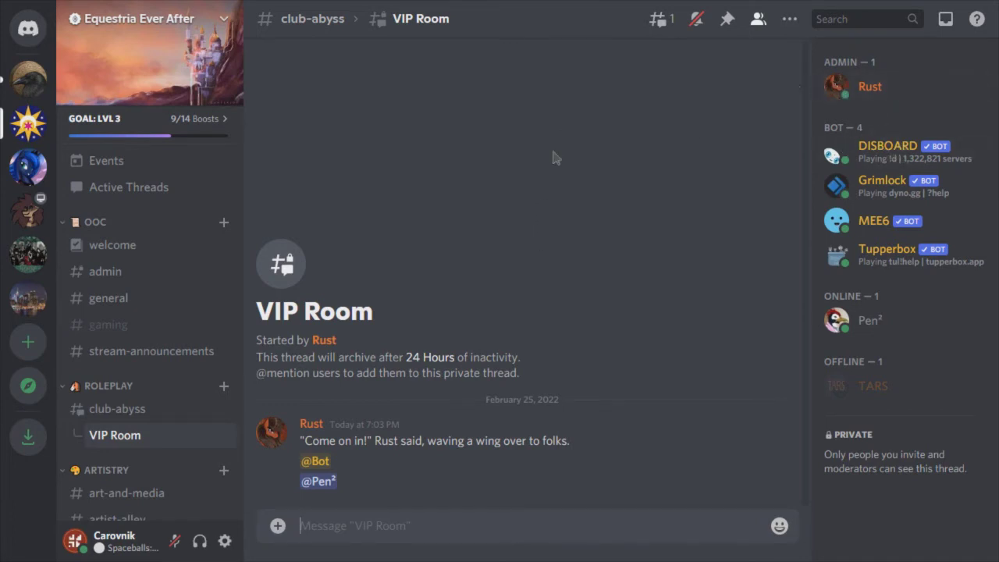
- Restore the second account's window, switch to the third account's Discord window and check club-abyss's active threads
key("F11")
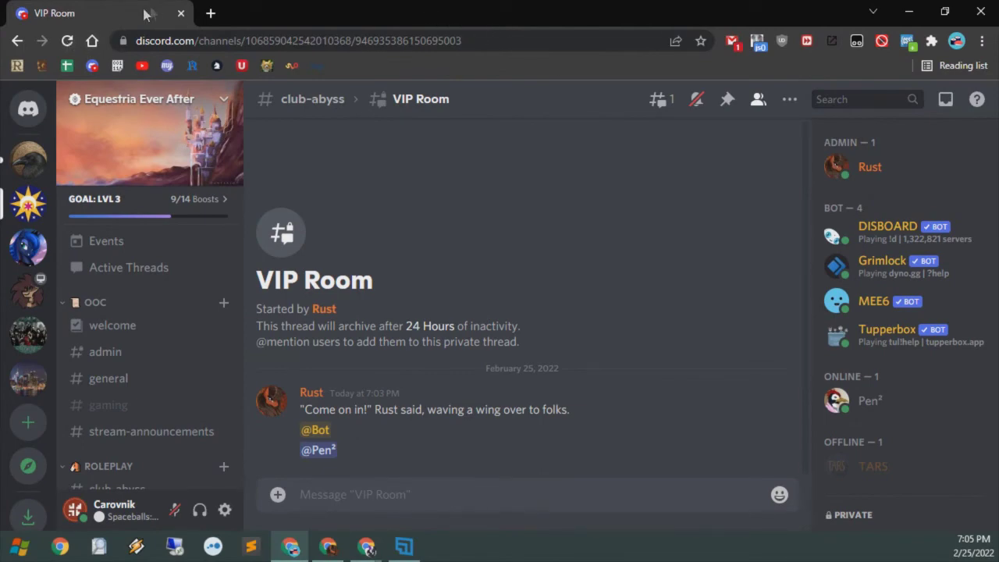
left_click(944, 12)
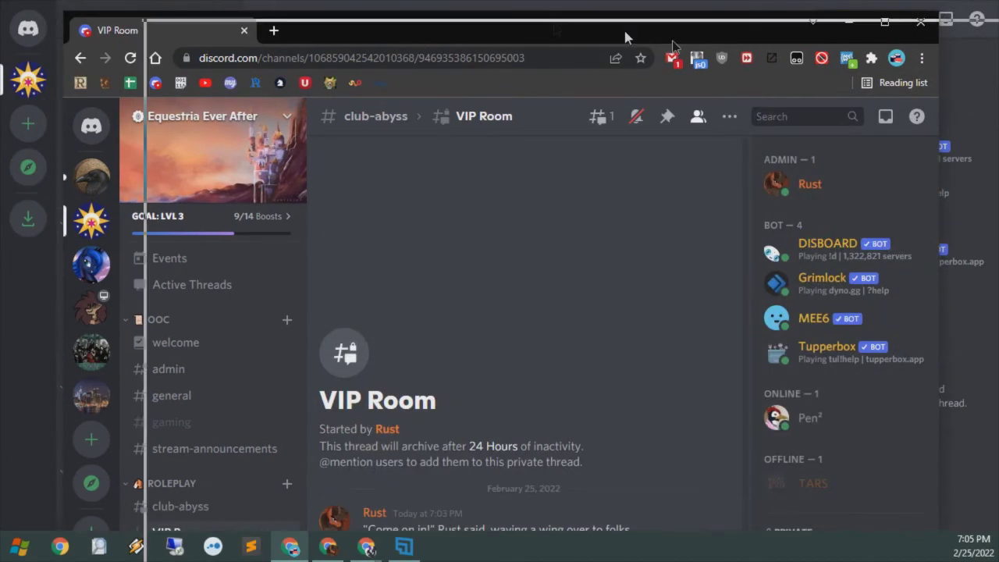
key("alt+Tab")
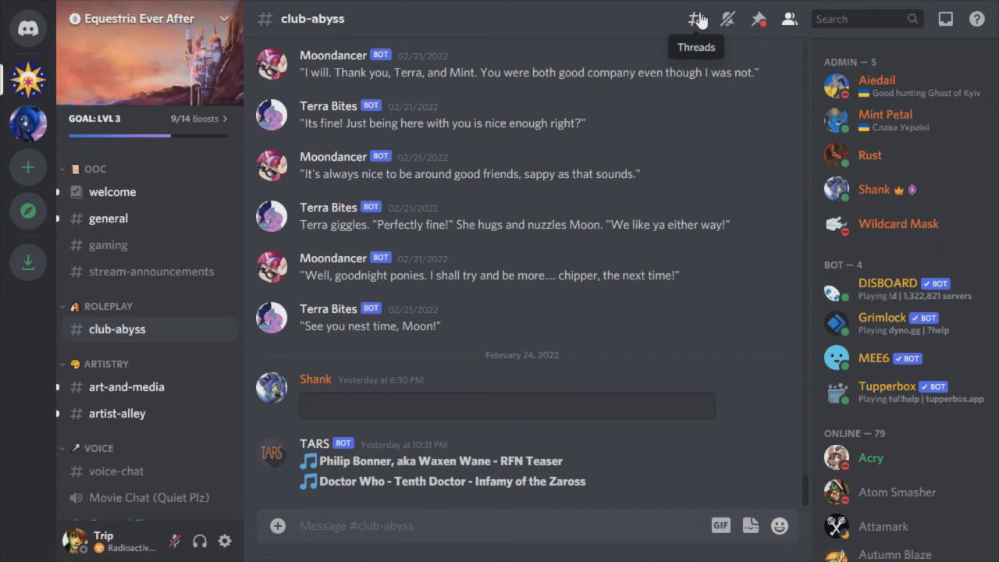
left_click(696, 18)
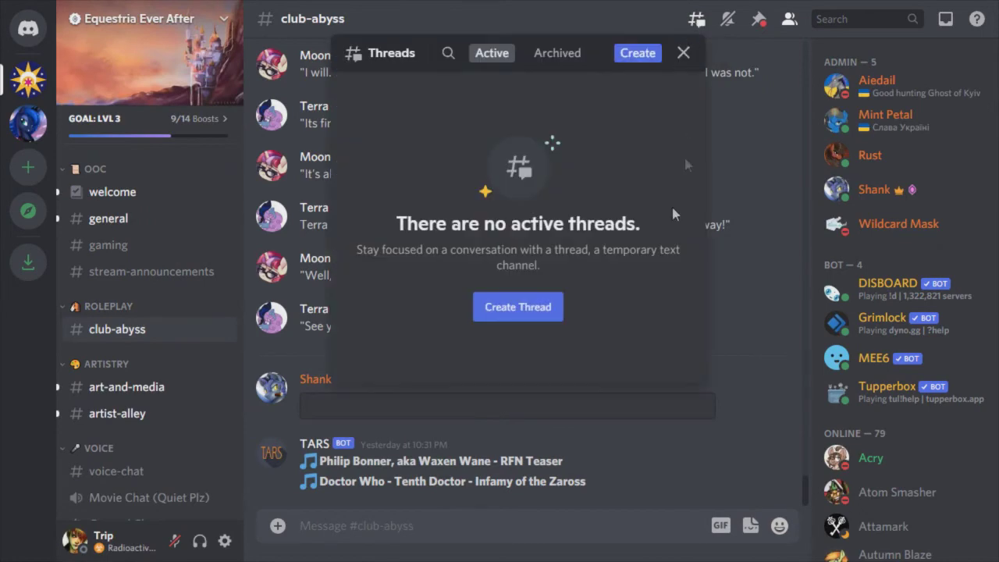
- Start a new thread in club-abyss named "Public Test Thread" with the starter message "Ignore!"
left_click(546, 306)
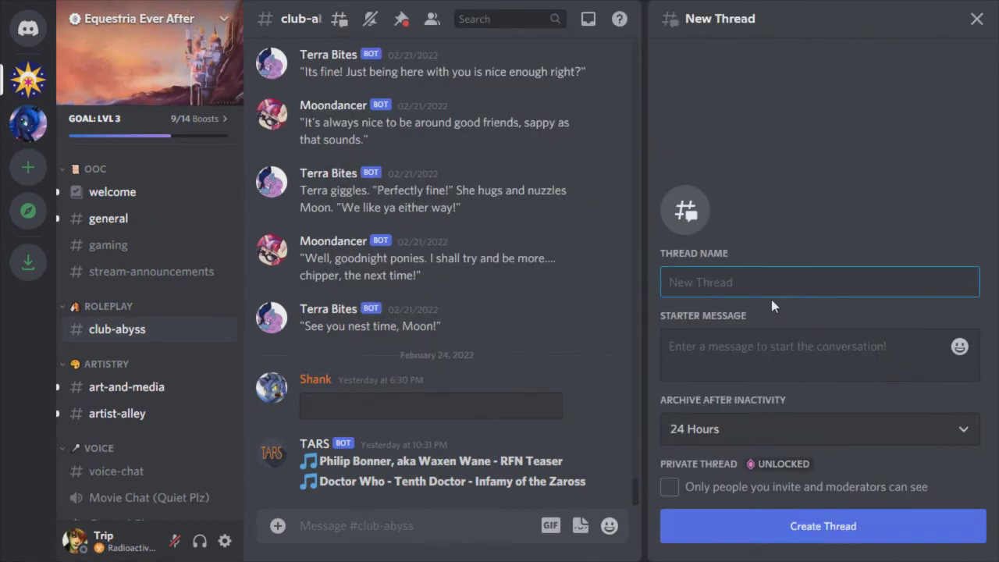
type("Public Test Thread")
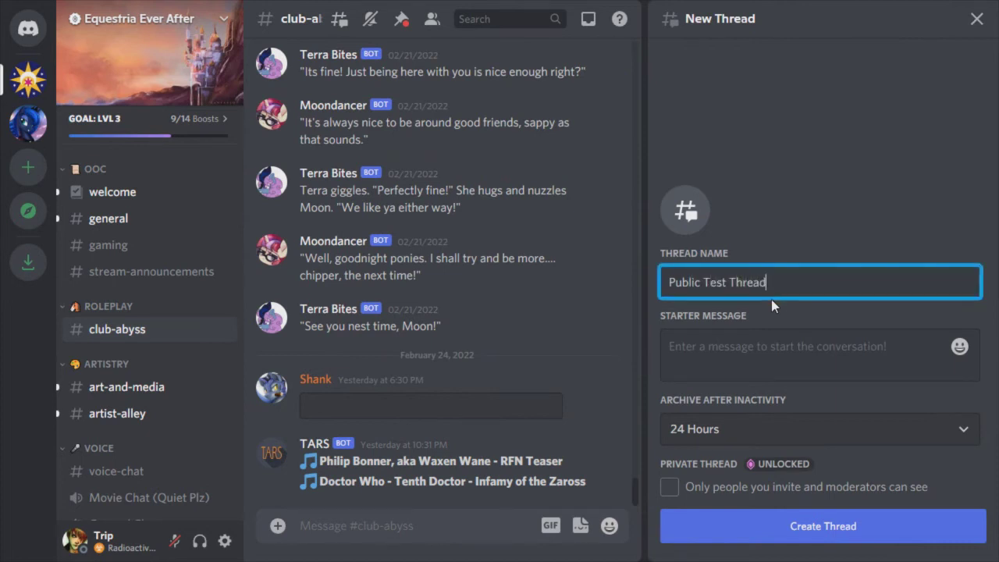
key("Tab")
type("Ignore!")
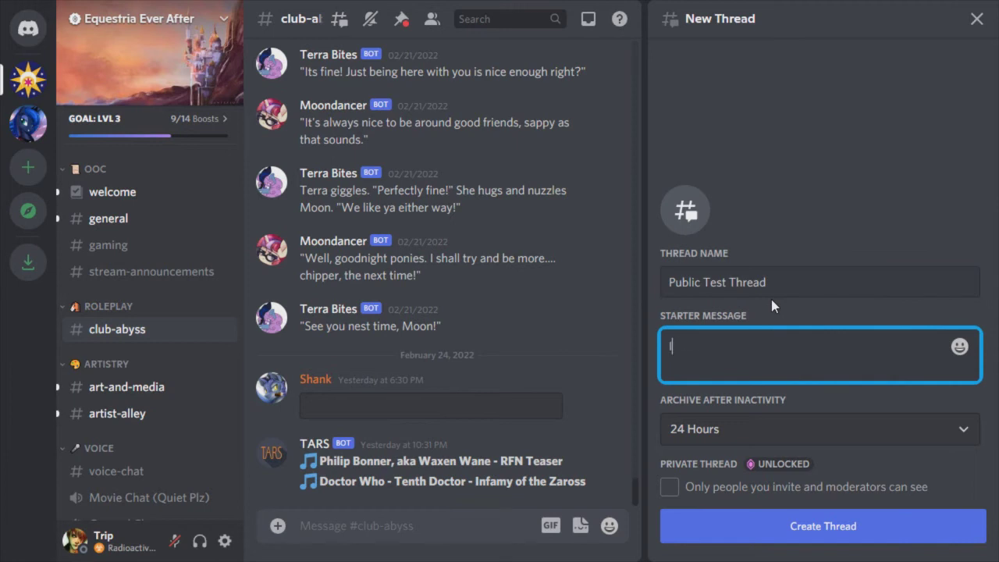
key("Tab")
key("Tab")
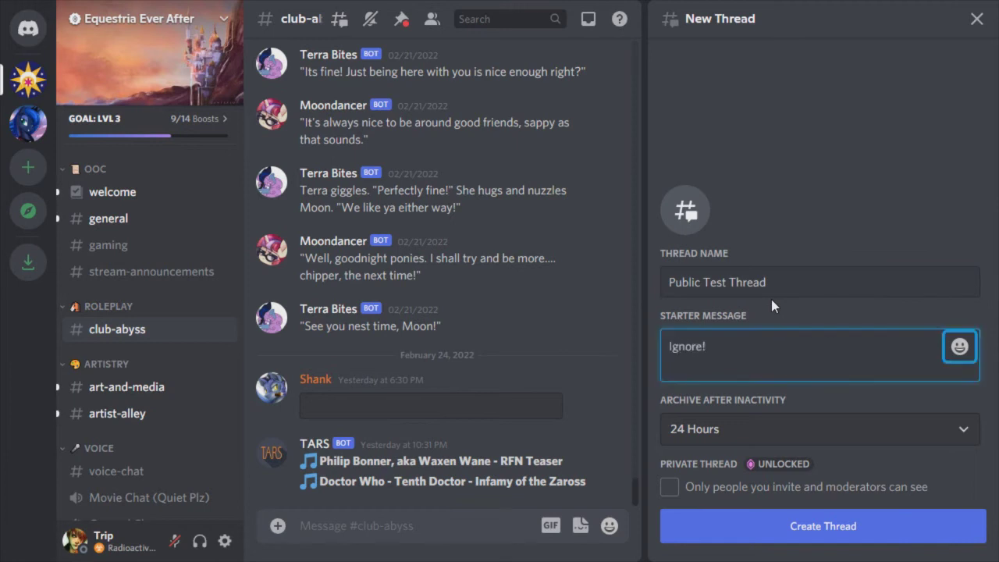
- Set the thread to archive after 1 Hour of inactivity and create it as a public thread
left_click(793, 443)
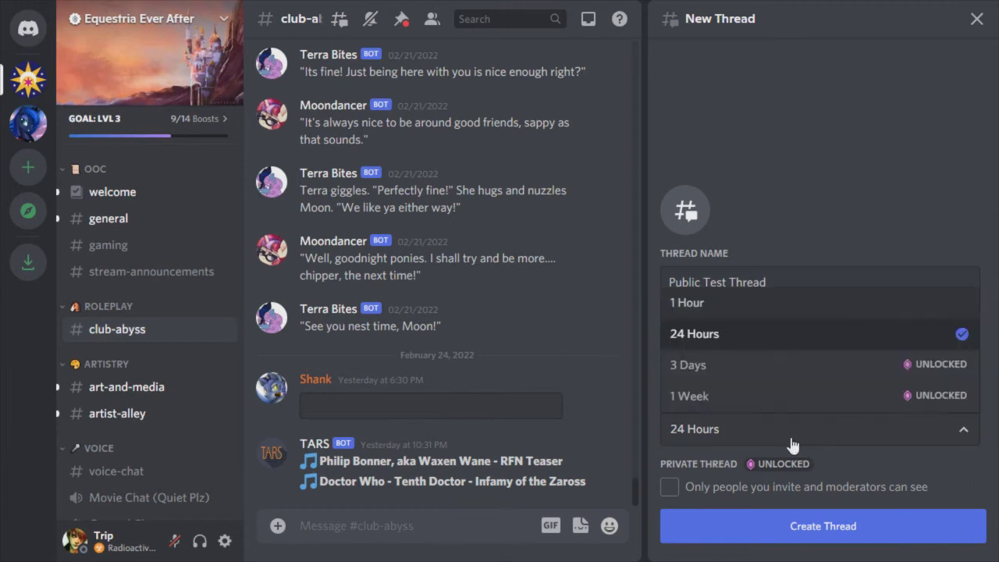
left_click(710, 308)
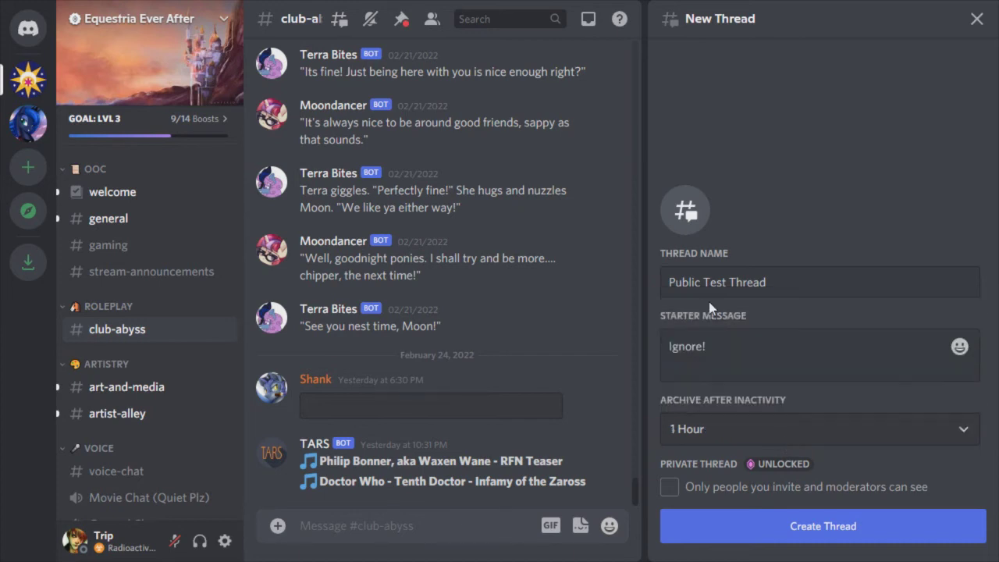
left_click(719, 534)
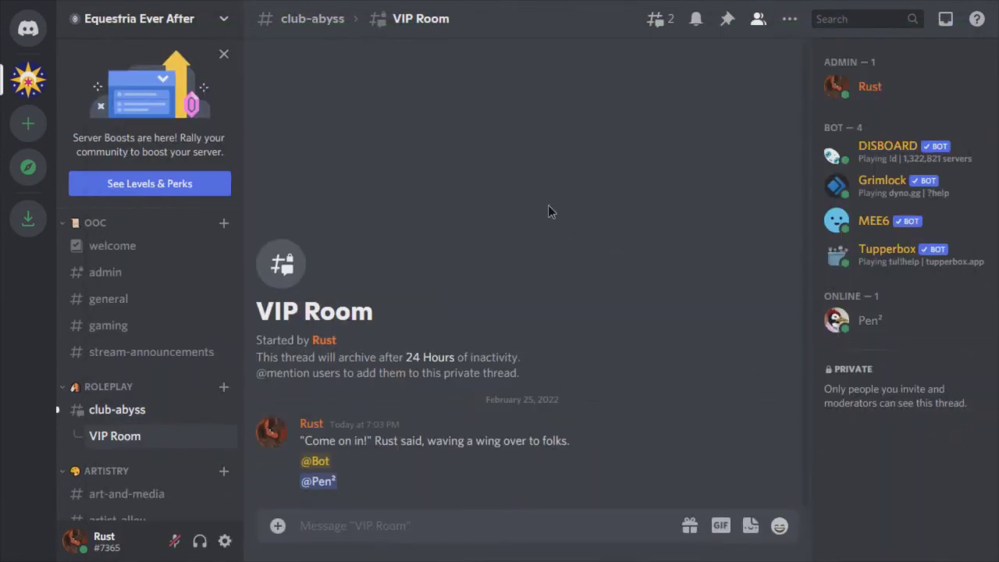
- In the first account's window, open club-abyss without the VIP Room side view and review its joined and other active threads
left_click(101, 410)
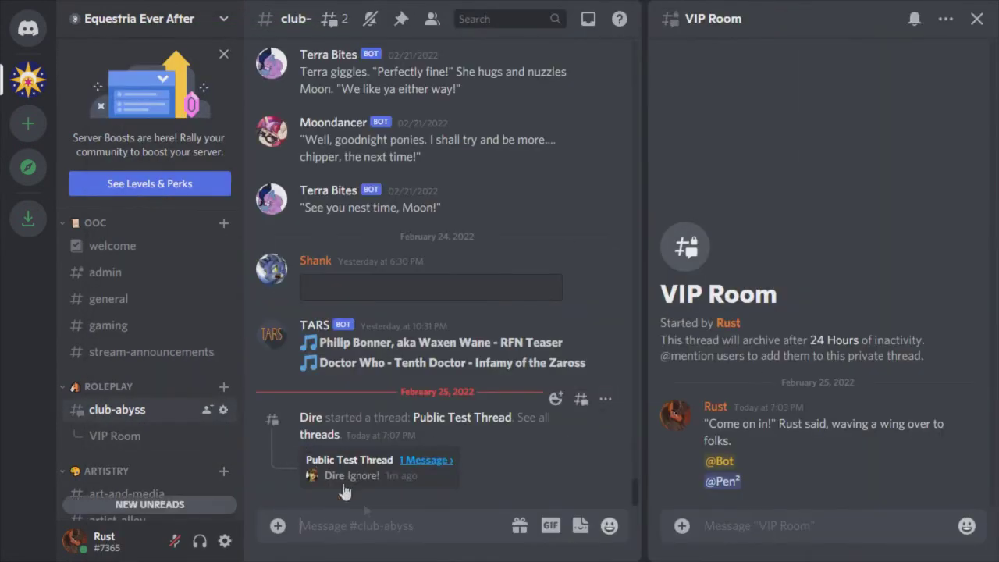
left_click(398, 529)
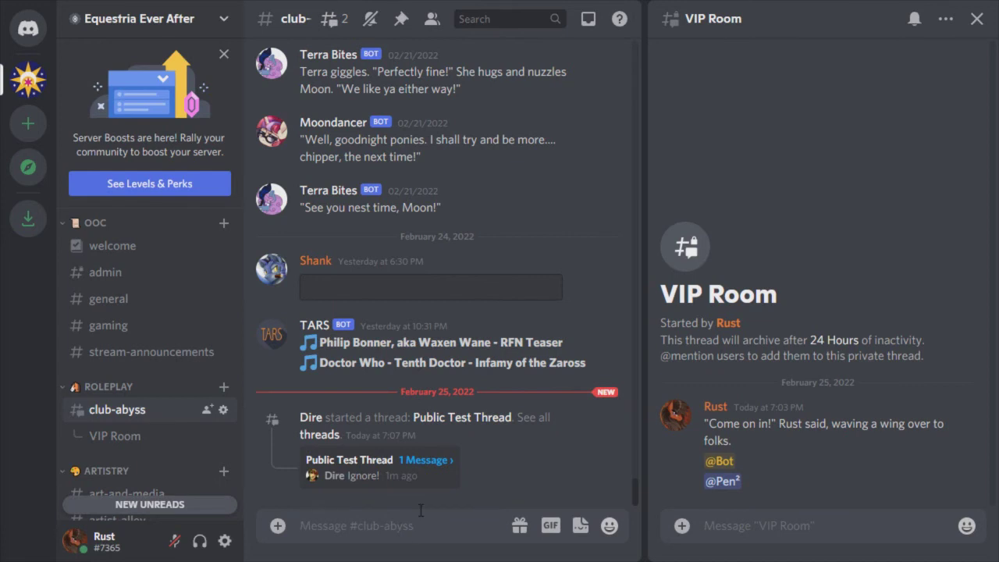
key("Escape")
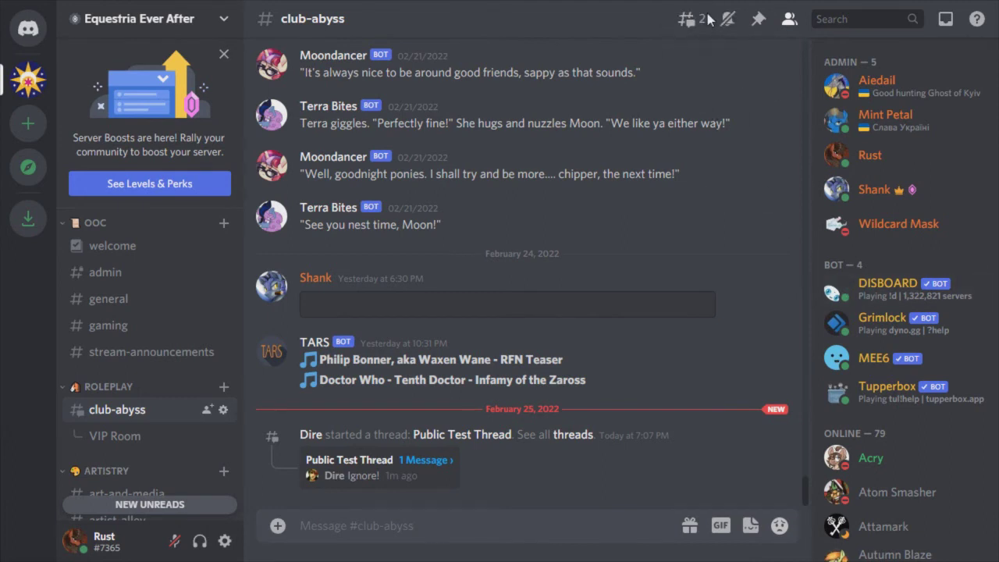
left_click(685, 20)
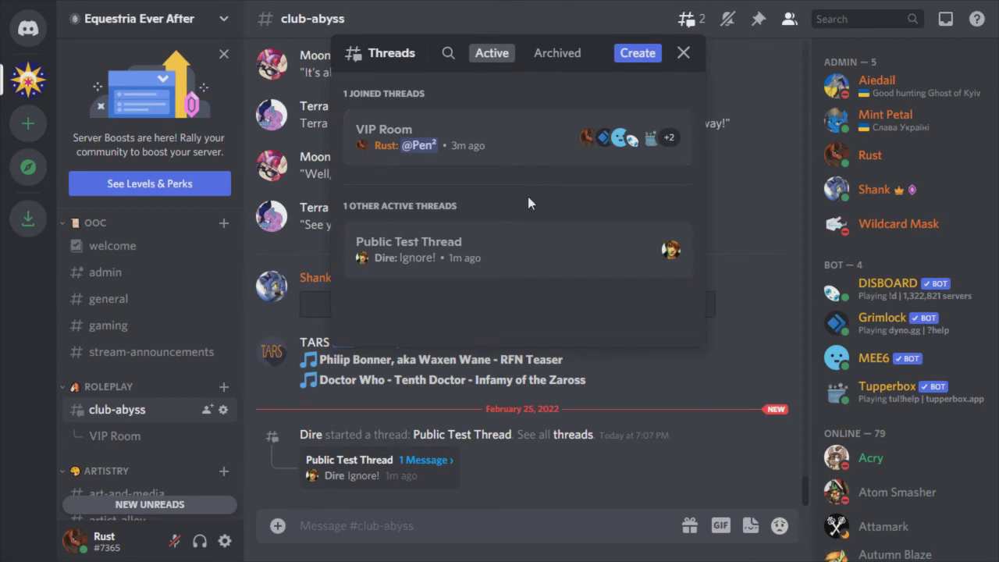
left_click(683, 54)
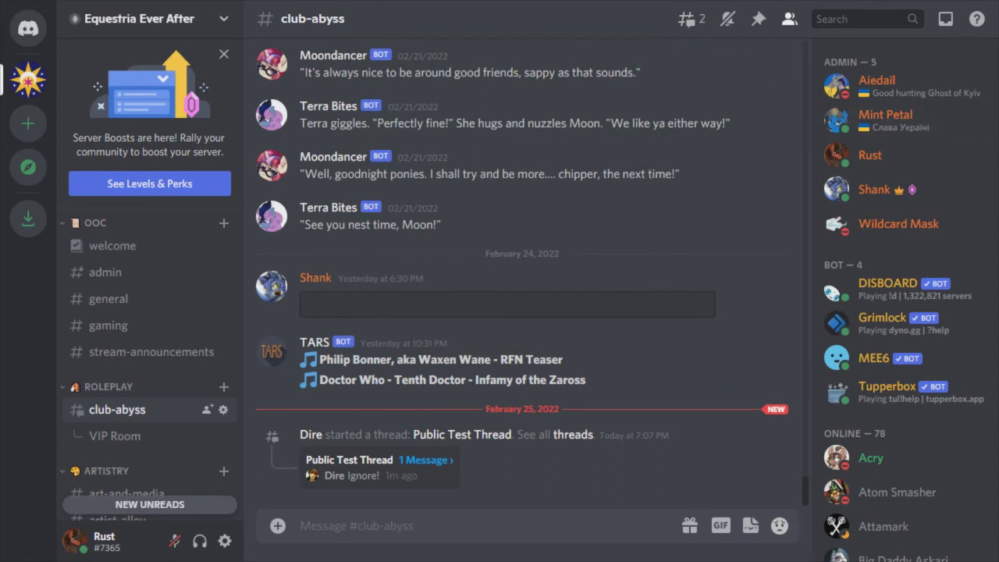